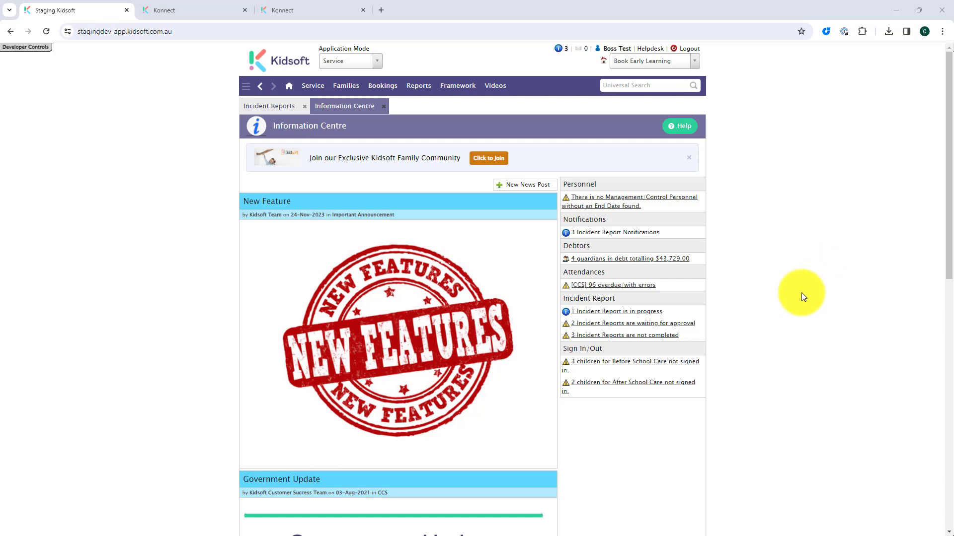
Open the incomplete incident reports and review the father's guardian relationship settings for the child in the second approved report
click(635, 336)
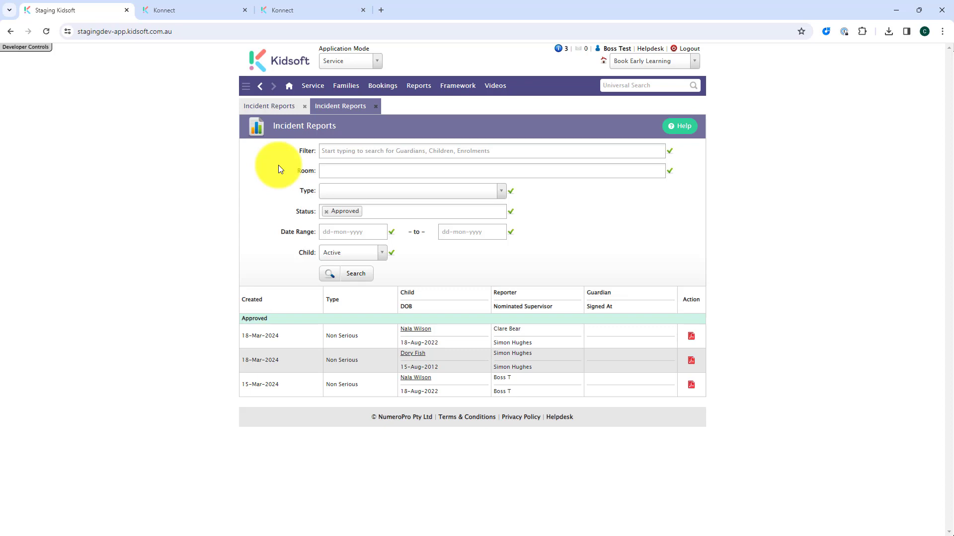
click(417, 356)
click(298, 146)
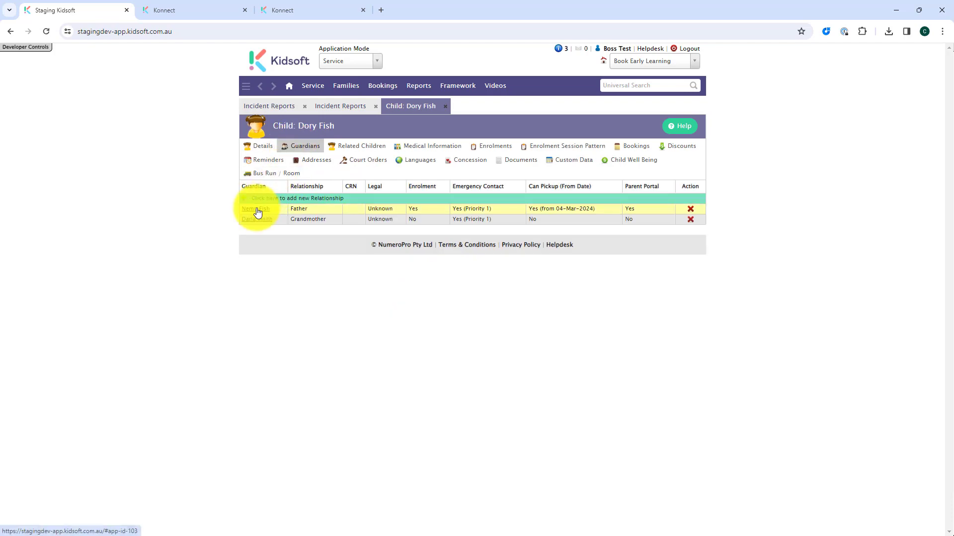
click(318, 212)
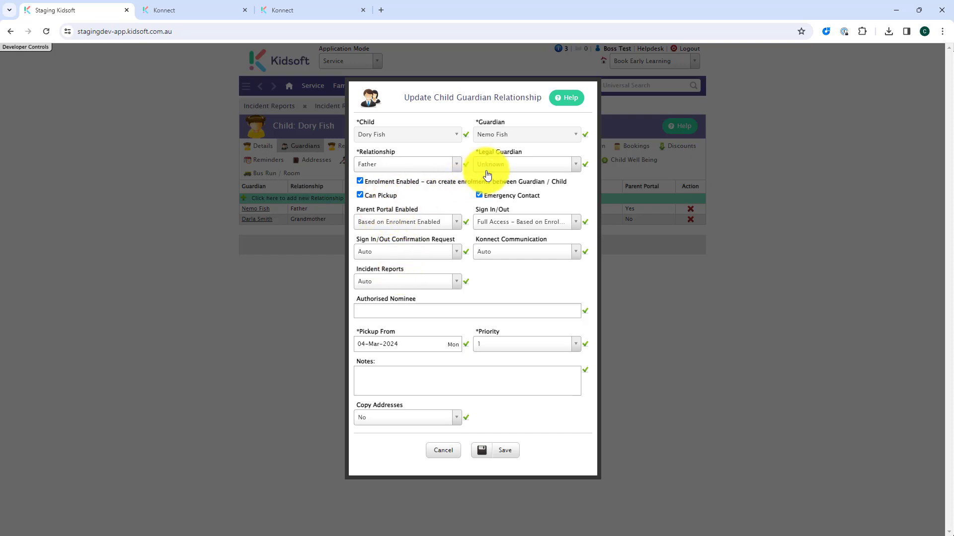
click(444, 450)
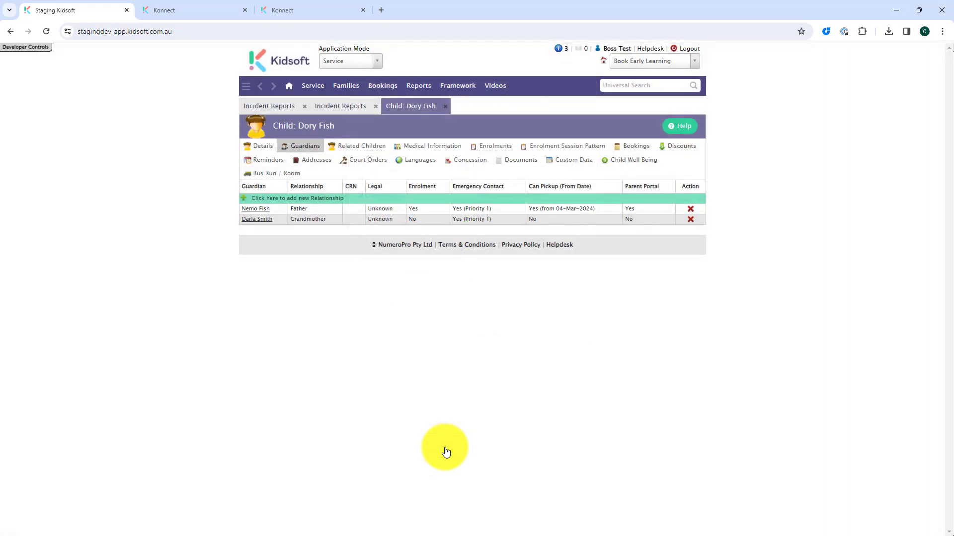
Switch to Konnect, log in as the guardian with the phone number and PIN, and acknowledge the front desk message to reach the dashboard
click(208, 11)
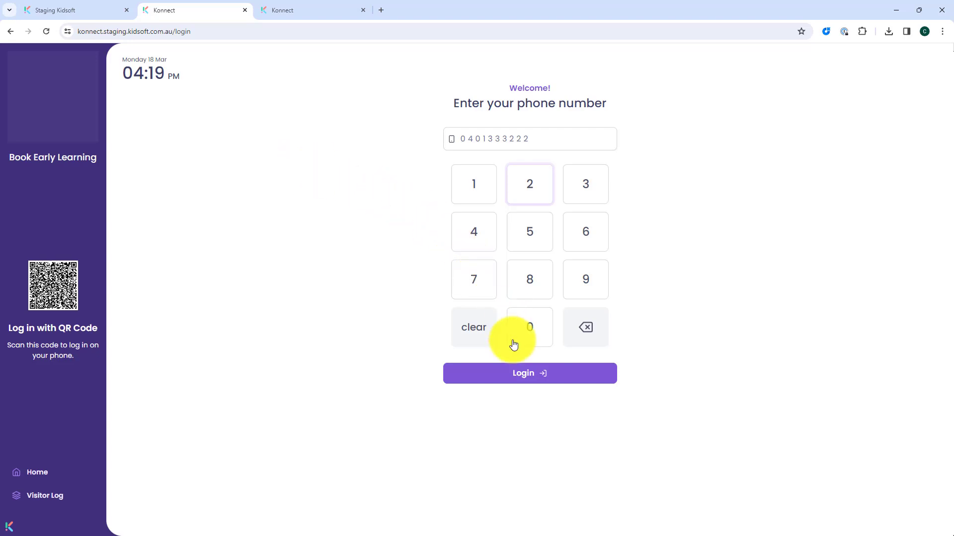
click(526, 377)
click(470, 194)
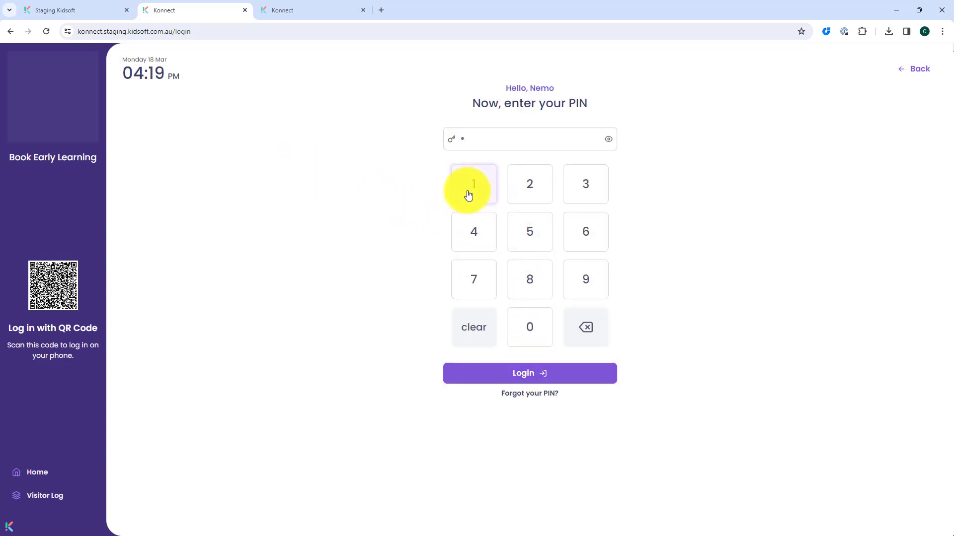
click(469, 193)
click(522, 382)
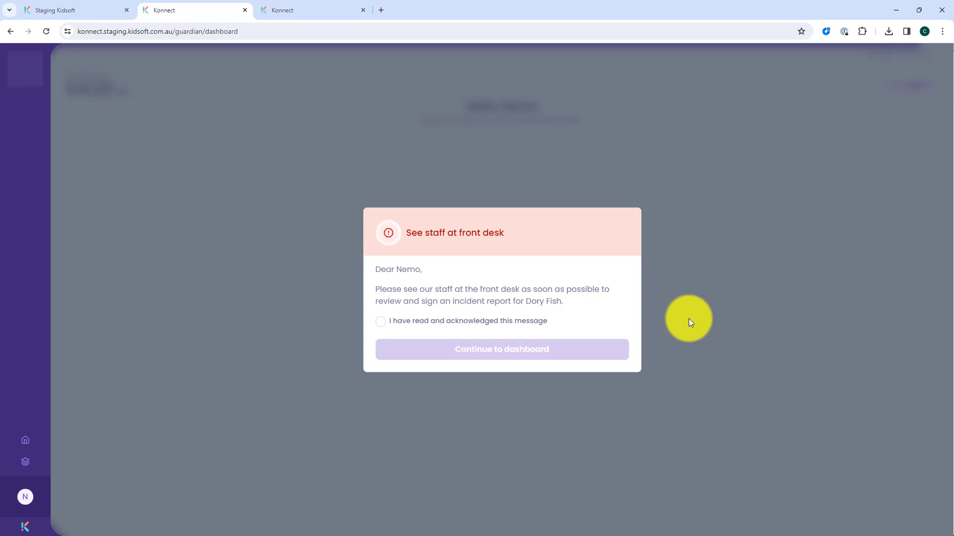
click(379, 322)
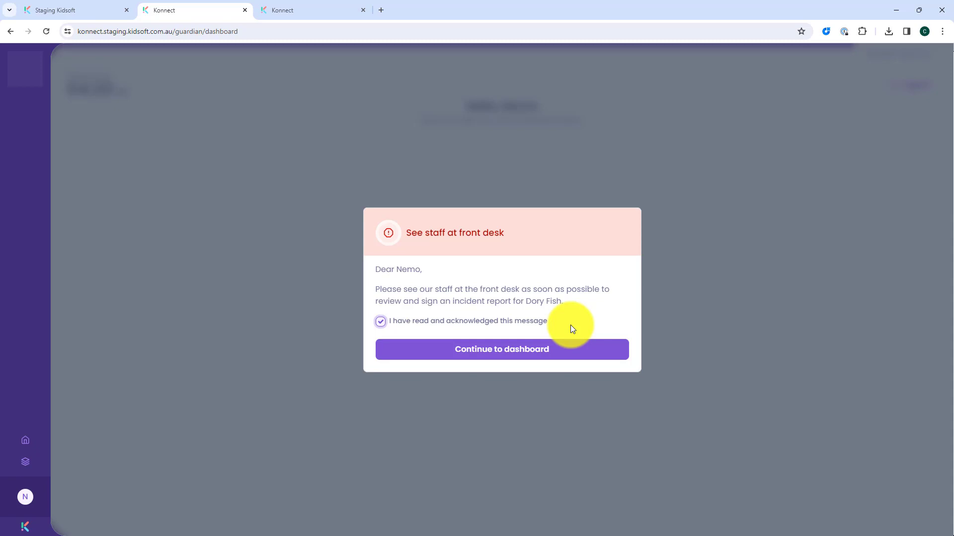
click(534, 351)
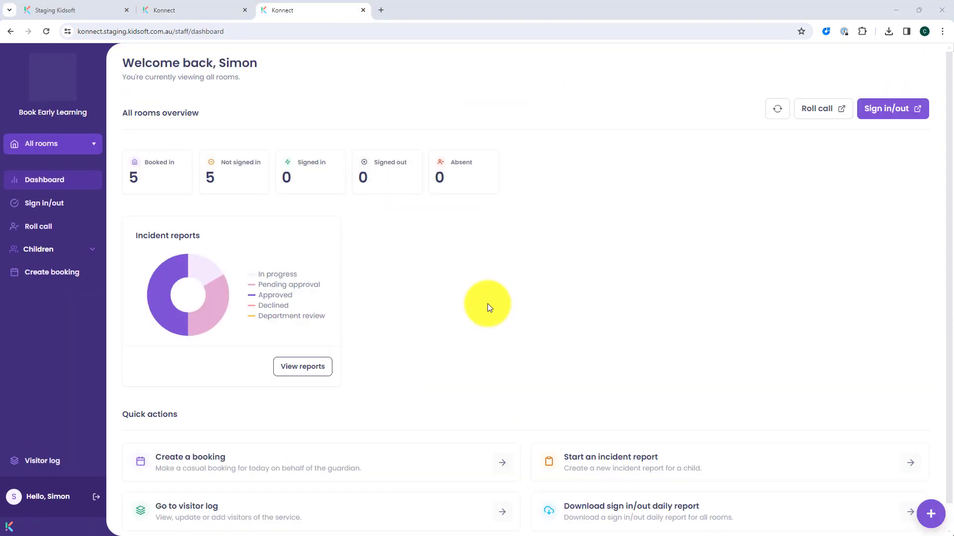
From the Konnect staff dashboard, open the guardian signature form for the first approved incident report dated 18 Mar, 2024
click(291, 366)
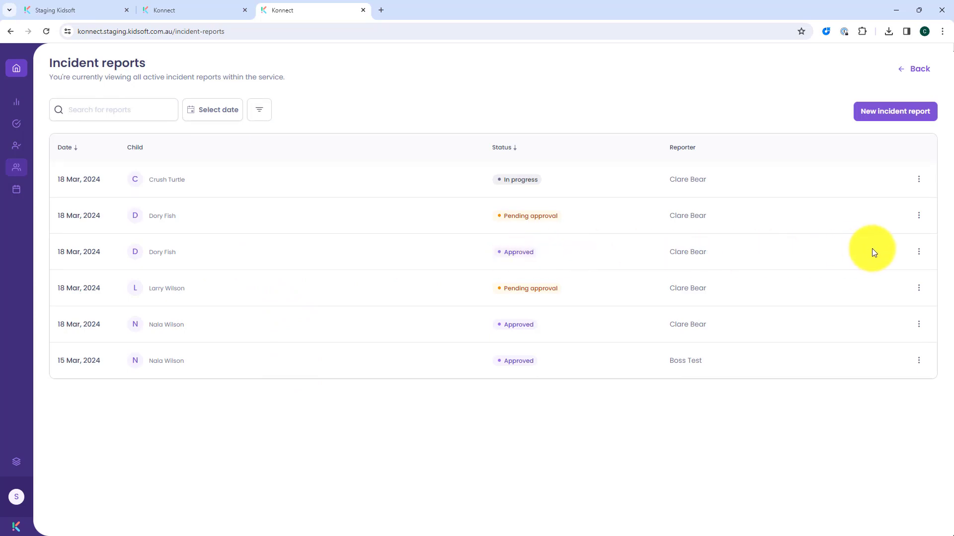
click(919, 255)
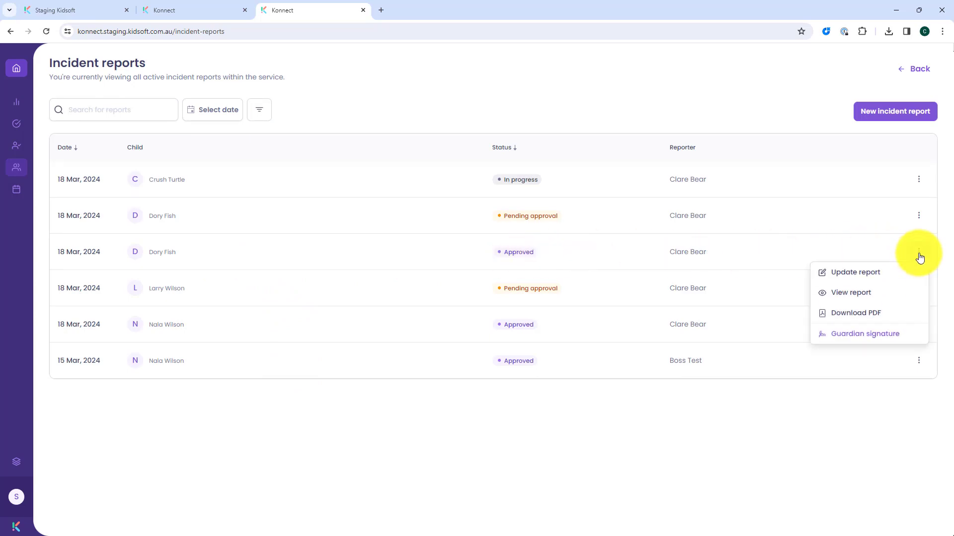
click(872, 333)
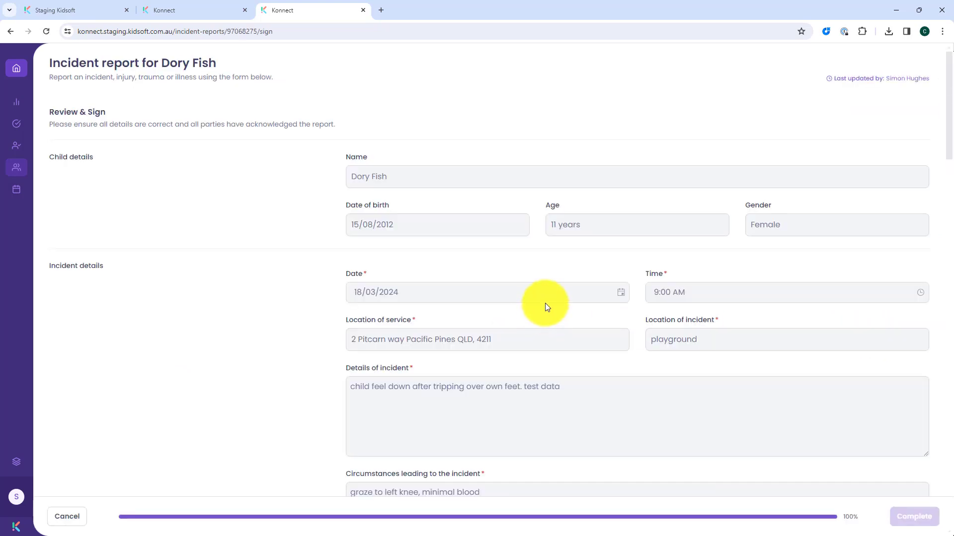
Select the child's father as the signing guardian, draw his signature, and complete the incident report
scroll(545, 304, down, 1)
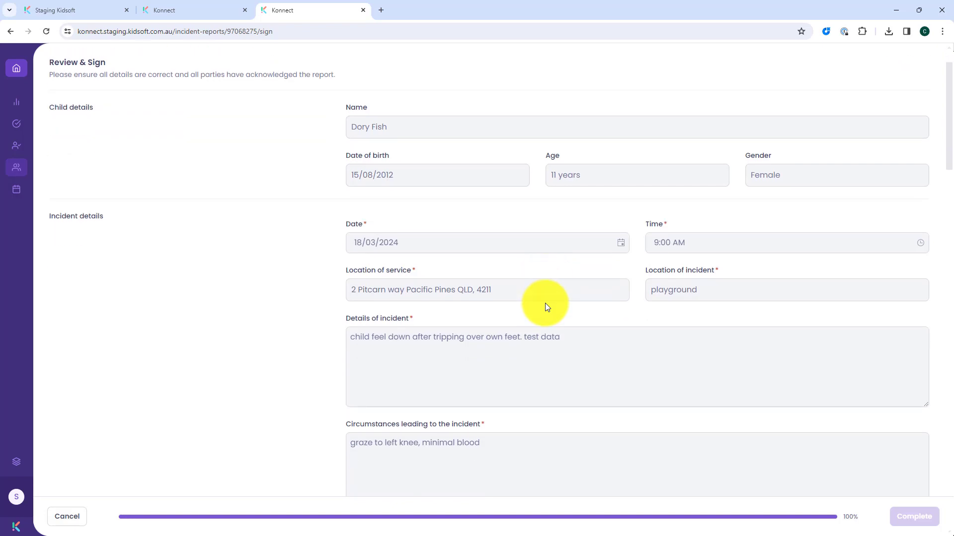
scroll(545, 306, down, 7)
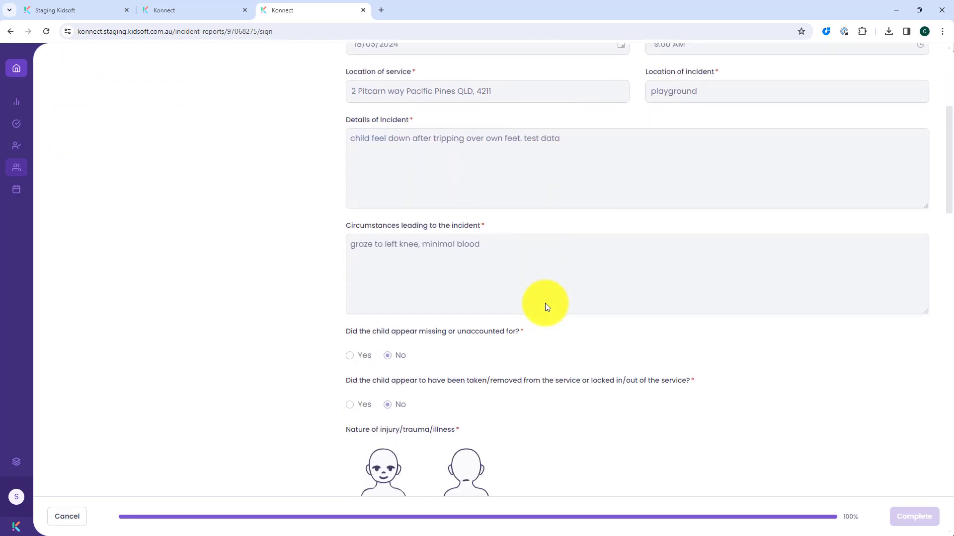
scroll(544, 303, down, 16)
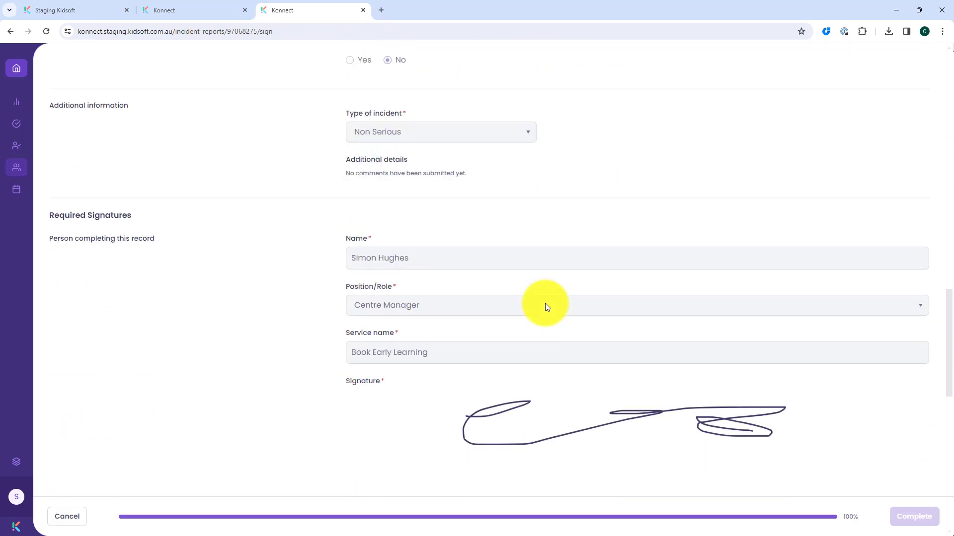
scroll(544, 303, down, 9)
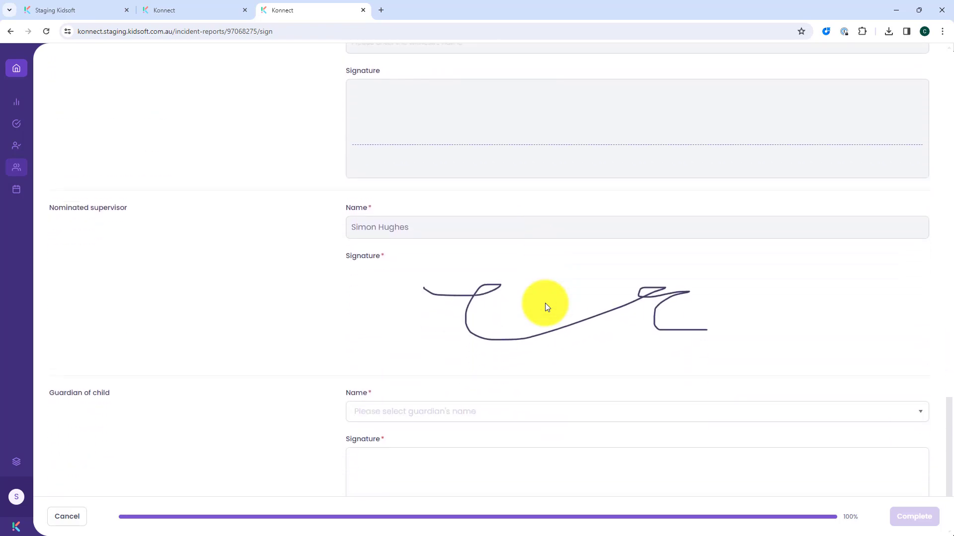
click(476, 309)
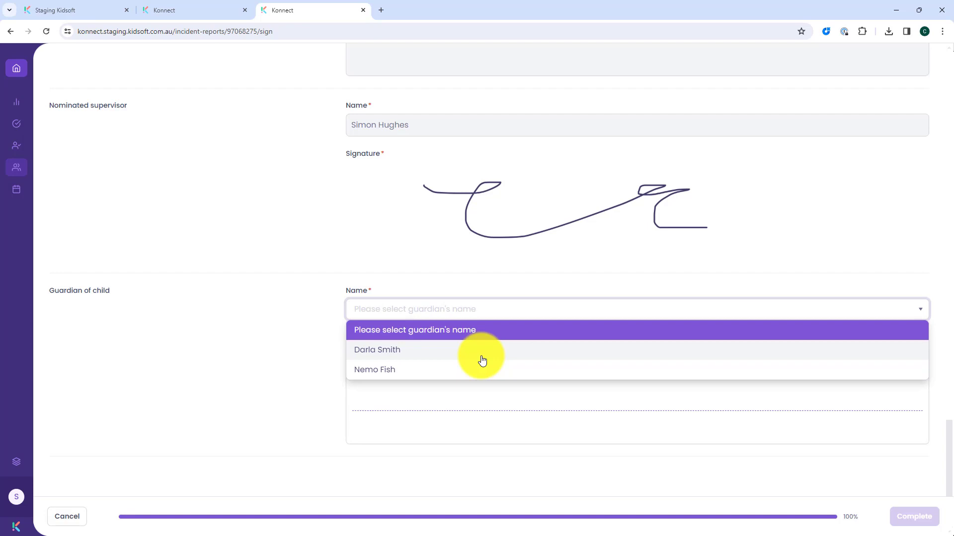
click(393, 369)
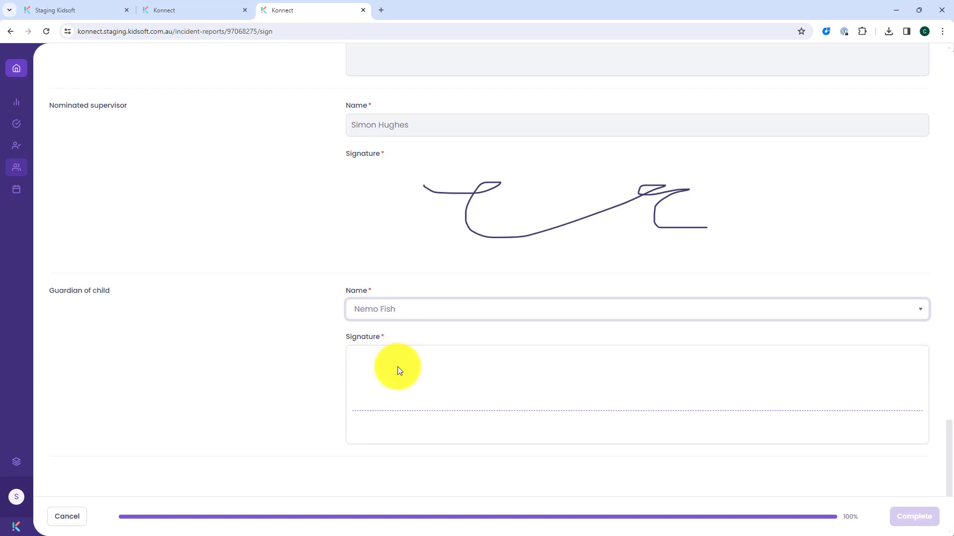
drag(494, 362, 614, 365)
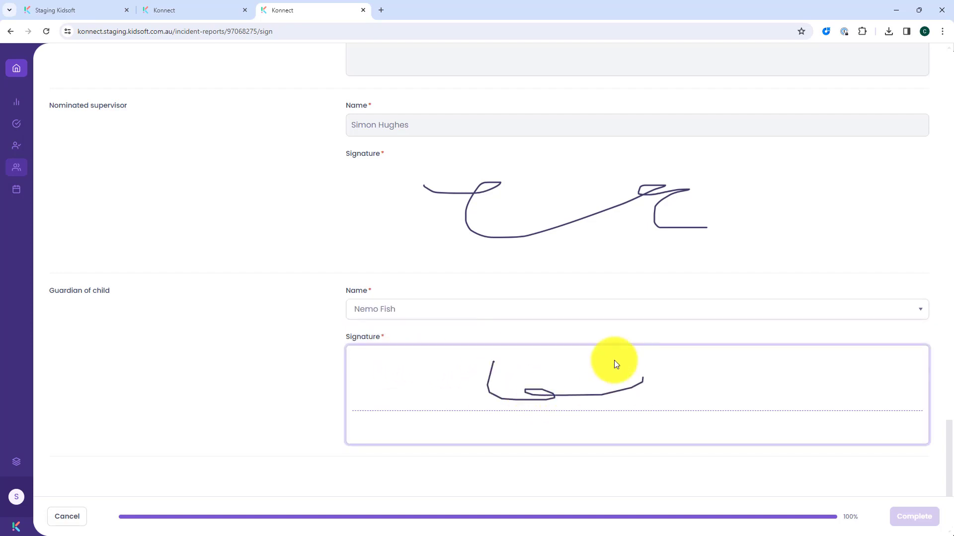
drag(695, 405, 696, 405)
click(914, 519)
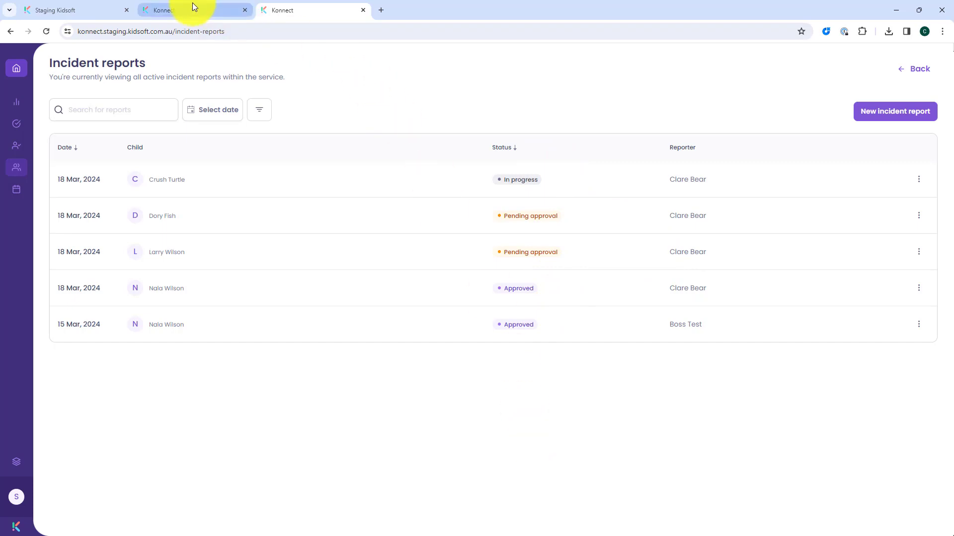
Switch to Kidsoft and open the incident report notifications from the Information Centre
click(89, 9)
click(289, 87)
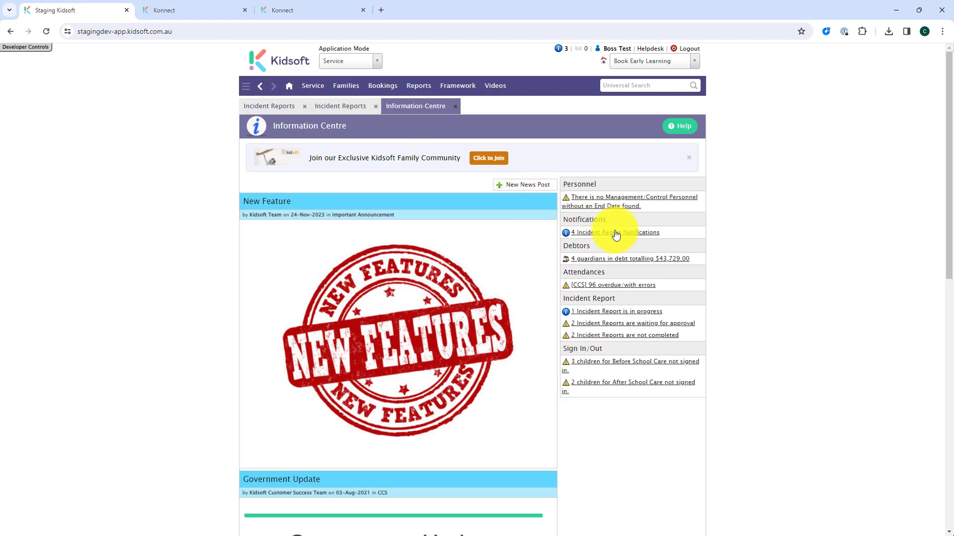
click(619, 232)
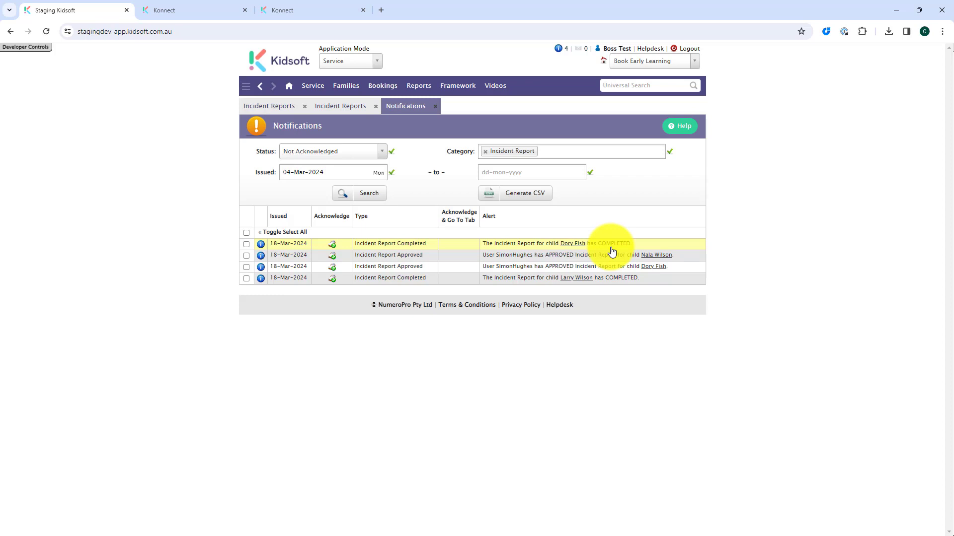
View the stored documents of the child in the topmost report-completed notification, and return to the Information Centre
click(574, 244)
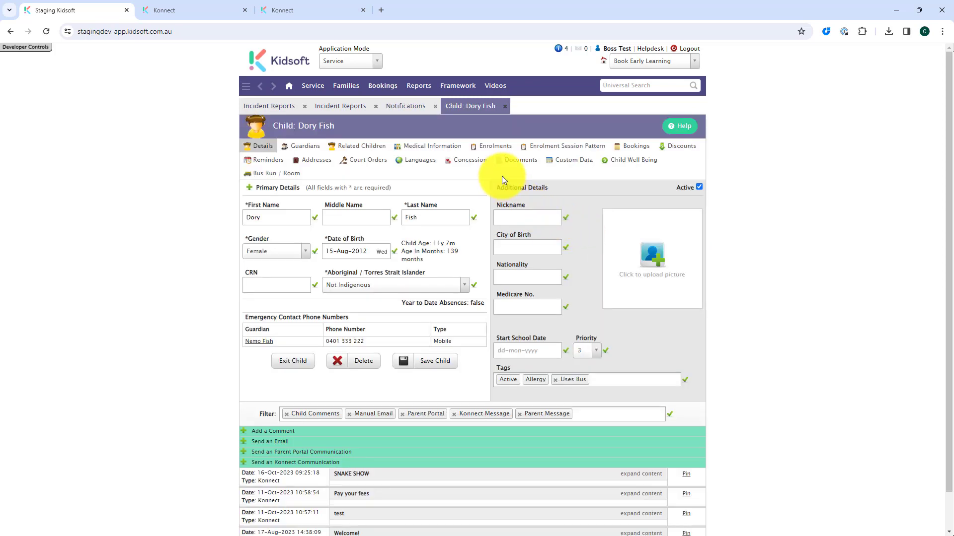
click(513, 160)
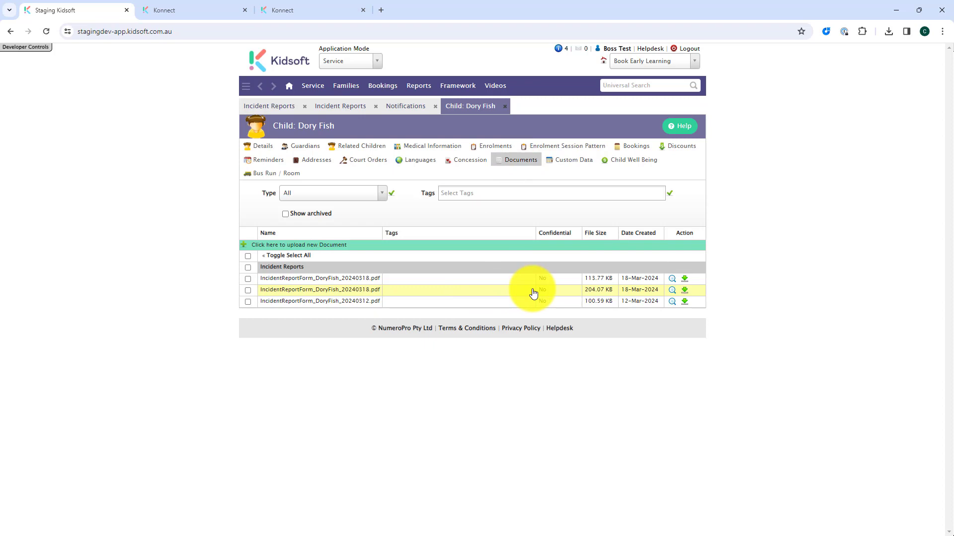
click(290, 89)
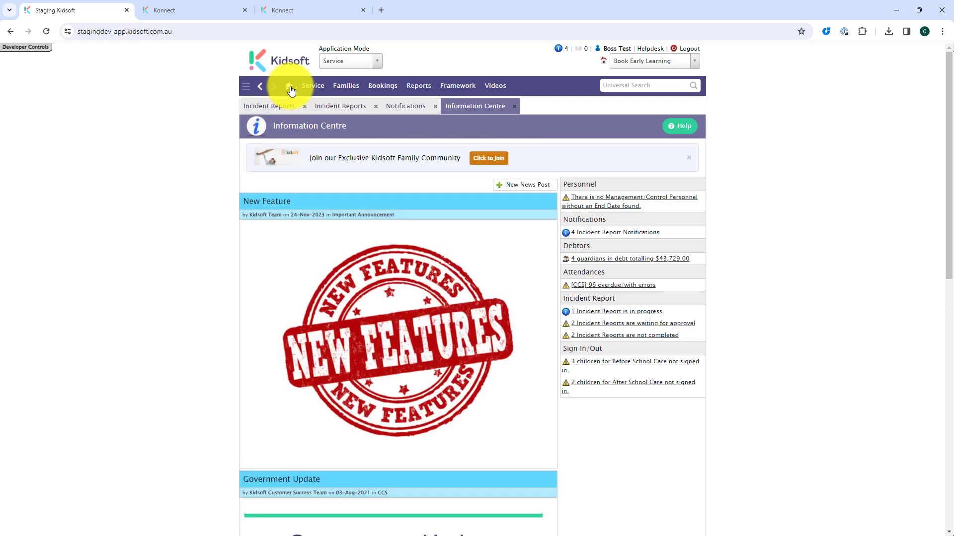